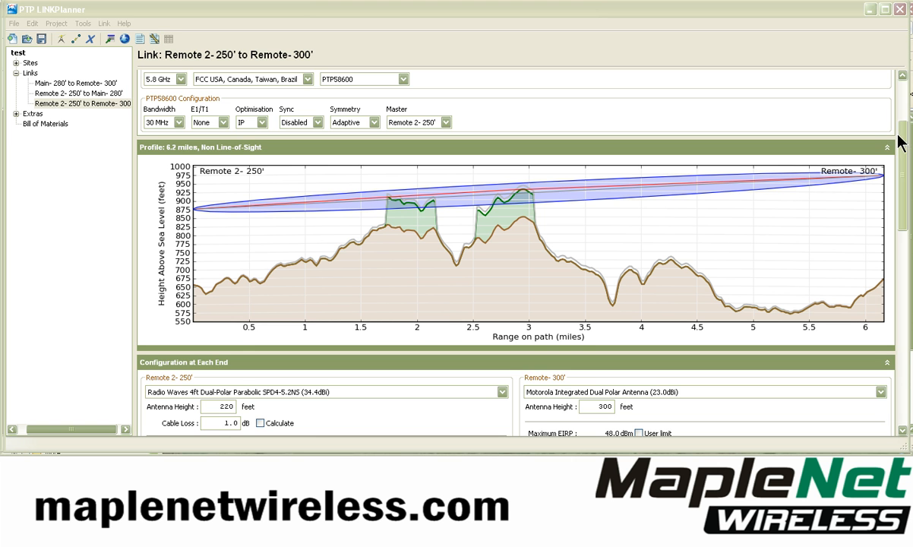
Step: Set the minimum required IP throughput to Remote 2- 250' to 10 Mbps in the link's performance summary
left_click_drag(900, 139, 902, 209)
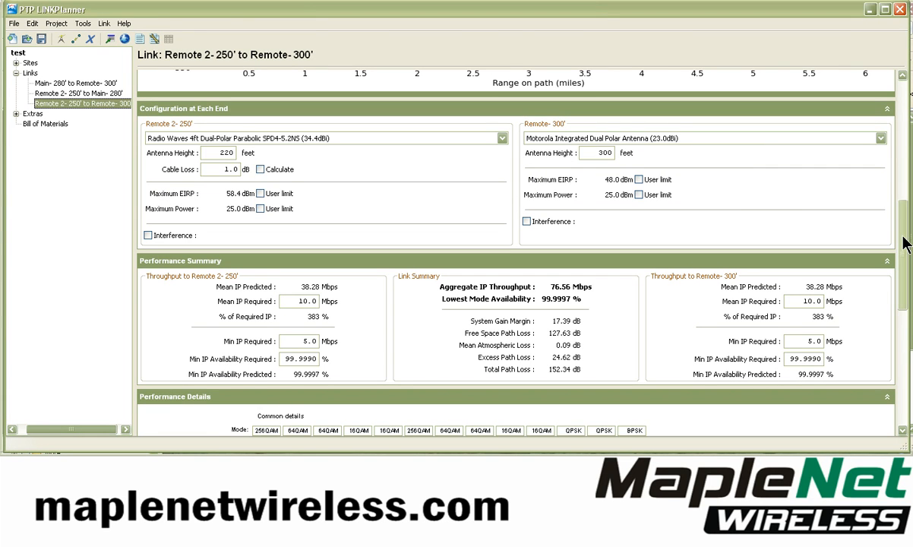
mouse_move(903, 240)
left_mouse_down()
mouse_move(903, 182)
mouse_move(905, 237)
left_mouse_up()
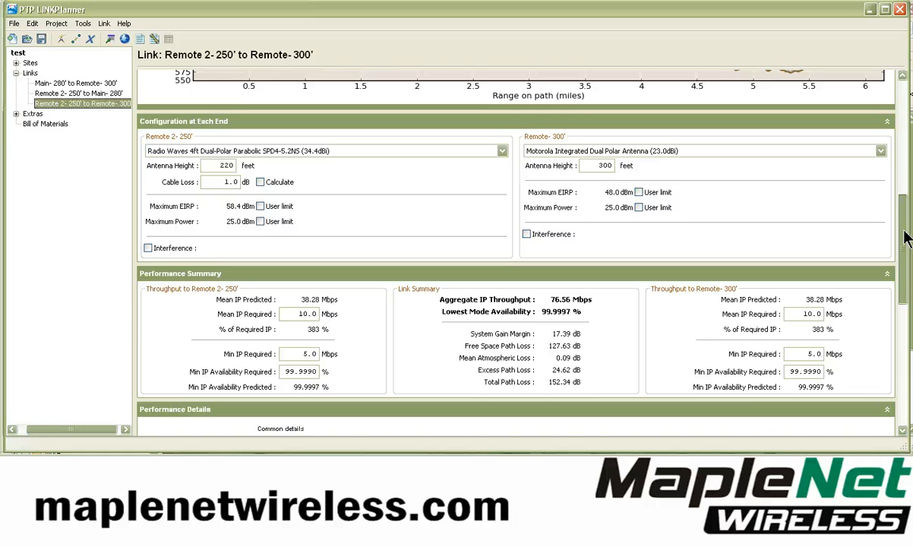
left_click_drag(905, 238, 905, 282)
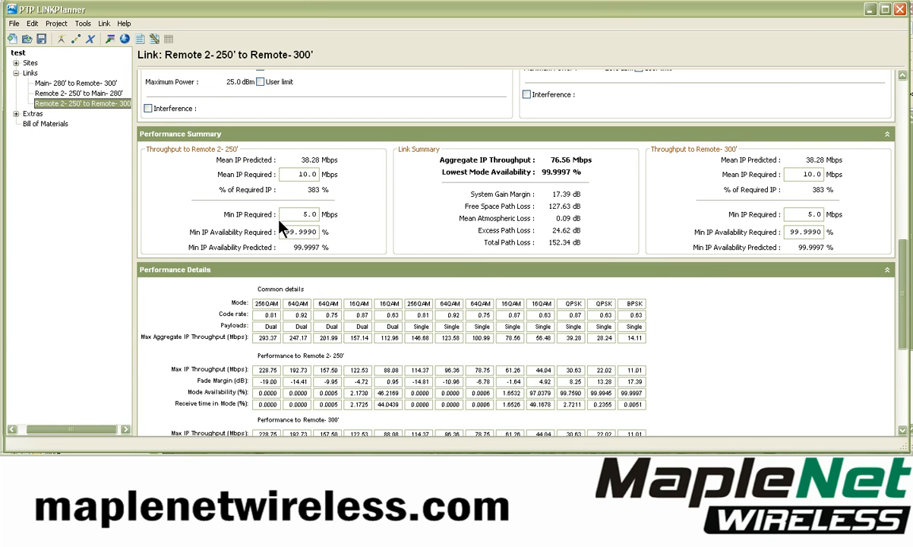
double_click(312, 214)
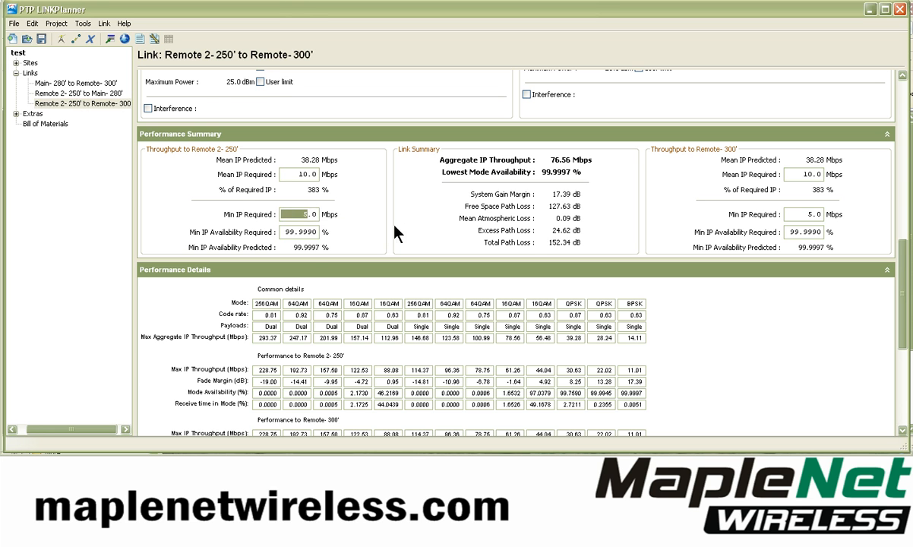
left_click(313, 231)
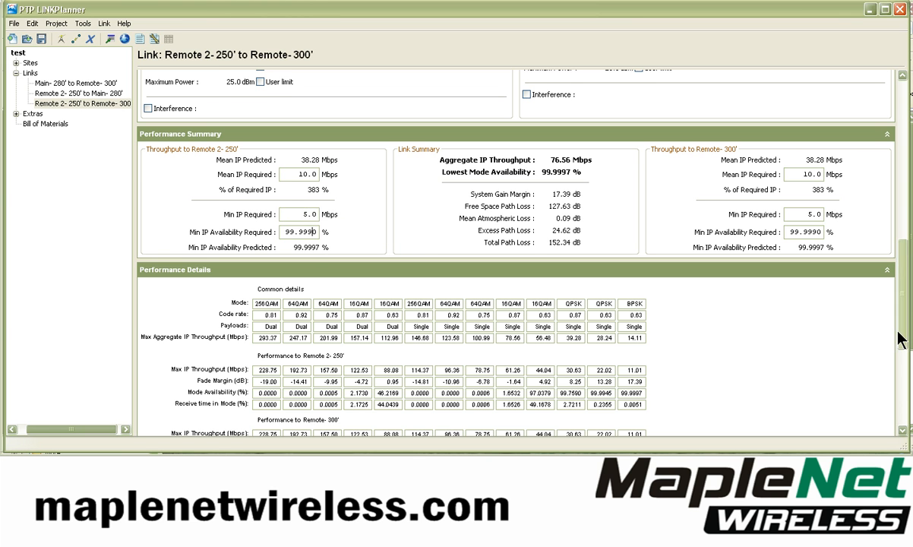
mouse_move(900, 334)
left_mouse_down()
mouse_move(902, 304)
mouse_move(911, 325)
left_mouse_up()
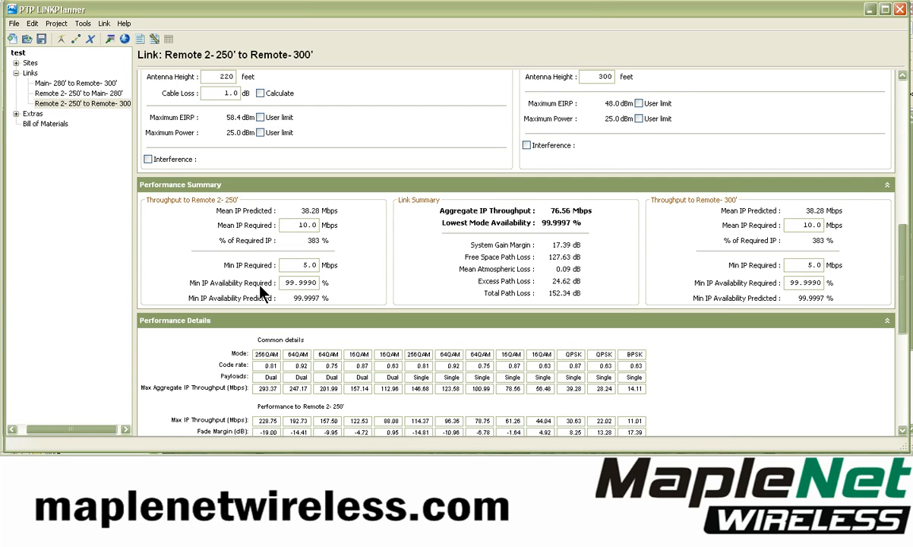
mouse_move(309, 282)
left_click(307, 265)
type("10")
key("Return")
Step: Set the minimum required IP throughput to Remote- 300' to 10 Mbps as well
left_click(790, 262)
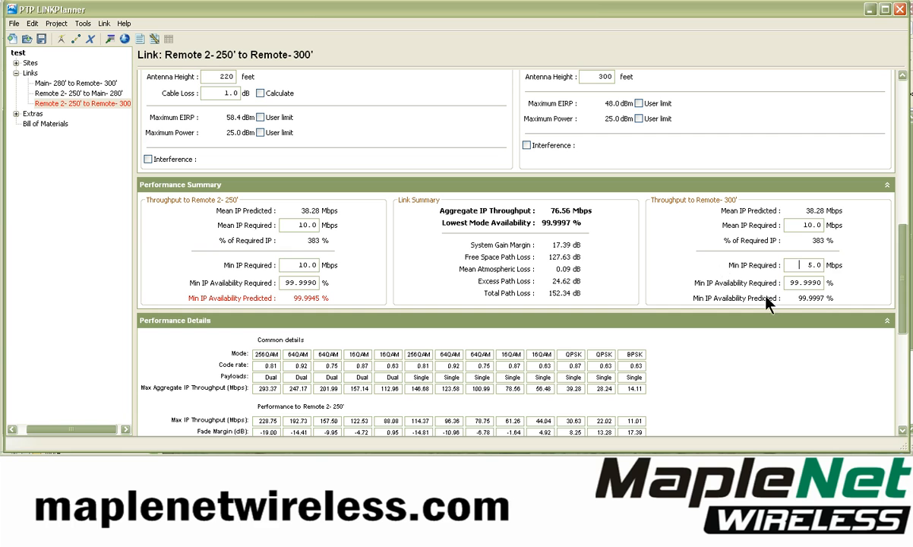
double_click(811, 265)
key("BackSpace")
key("Tab")
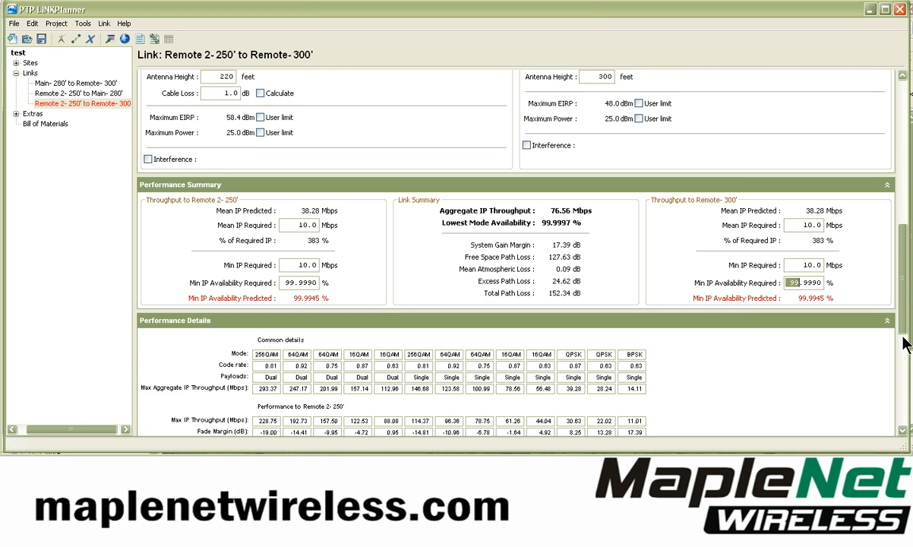
Step: Change the antenna at the Remote- 300' end to the Radio Waves 4ft Dual-Polar Parabolic SPD4-5.2NS
left_click_drag(904, 336, 904, 332)
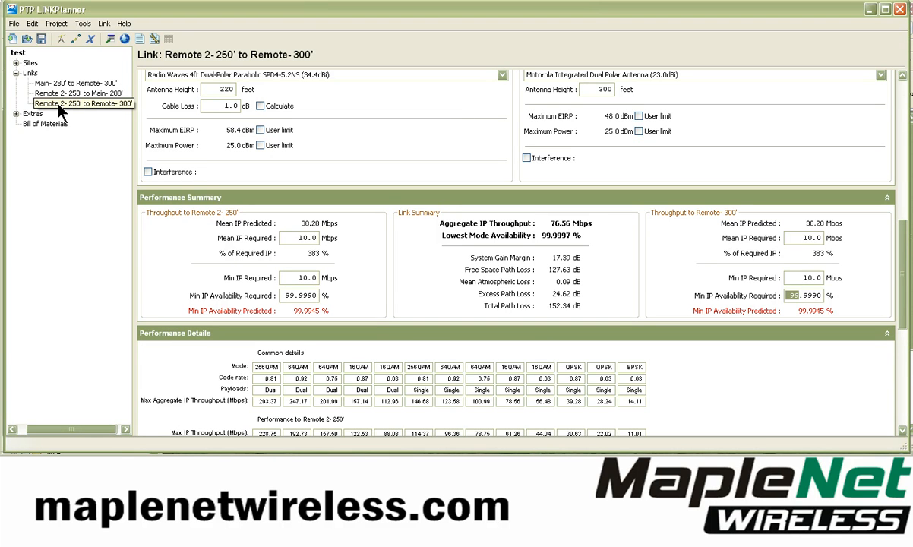
scroll(908, 291, "up", 2)
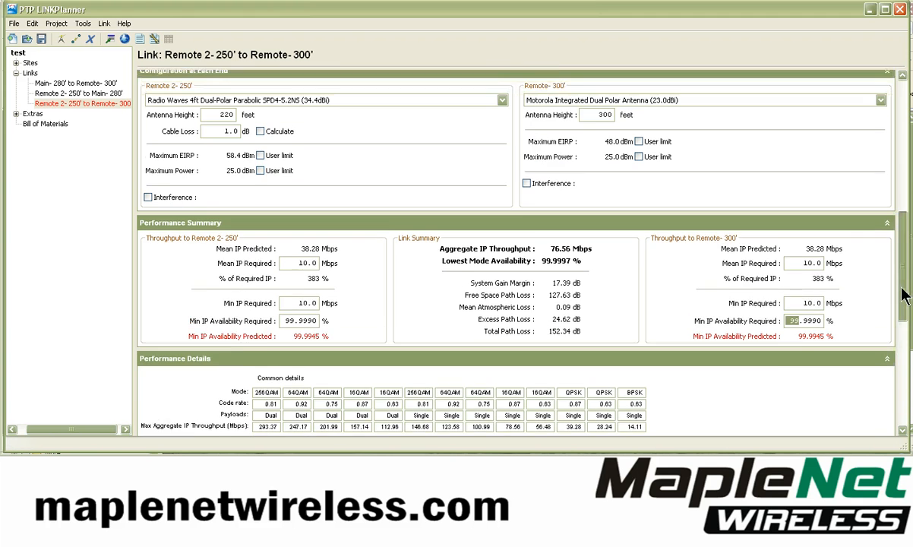
left_click(879, 126)
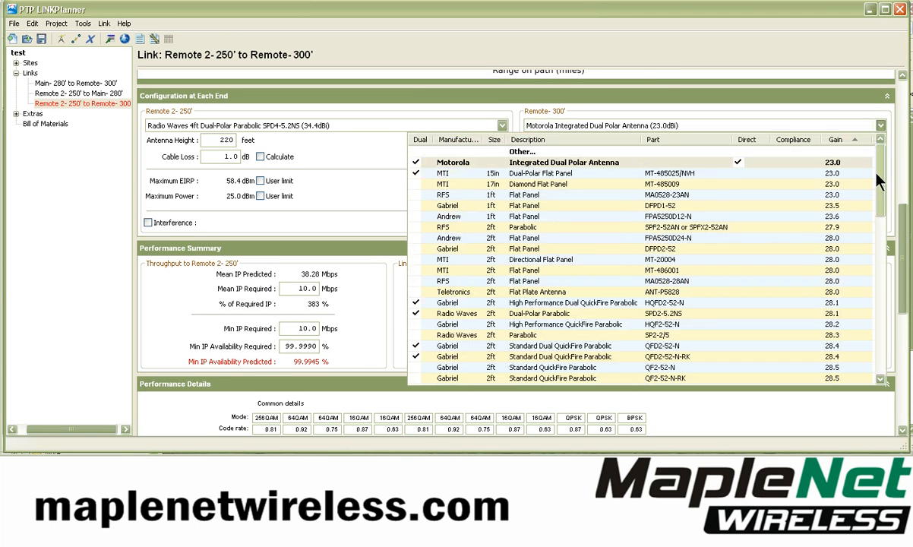
left_click_drag(886, 182, 888, 295)
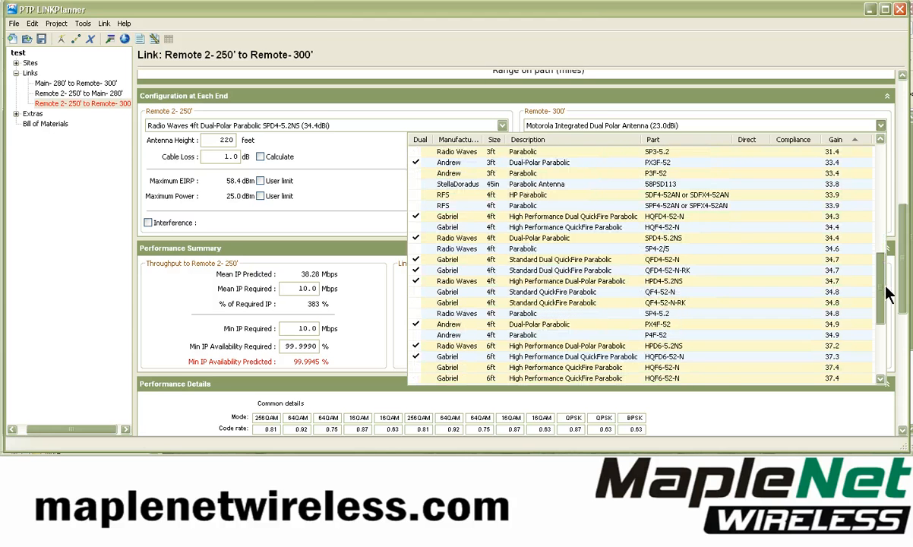
left_click(507, 221)
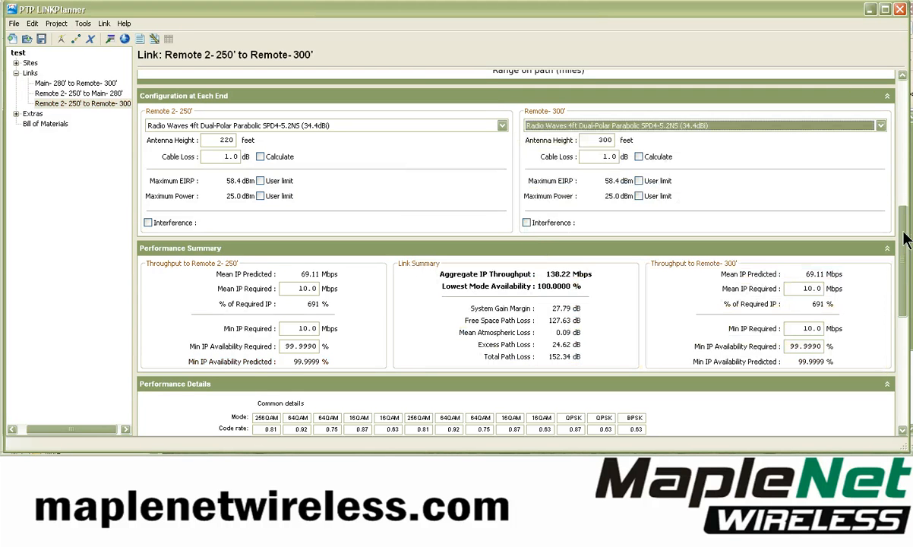
Step: Examine the link's performance summary, mode availability per modulation, bill of materials and path profile with the new antenna
scroll(904, 254, "down", 3)
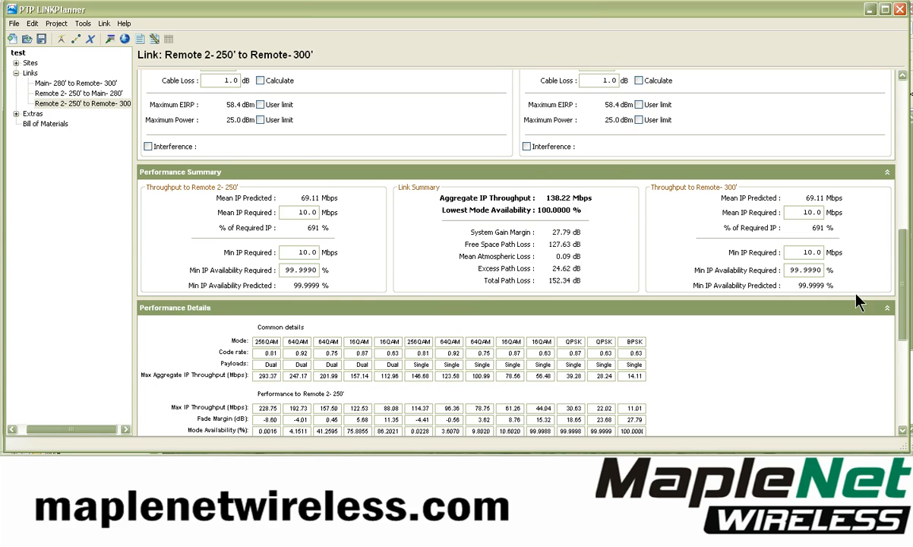
scroll(835, 297, "down", 5)
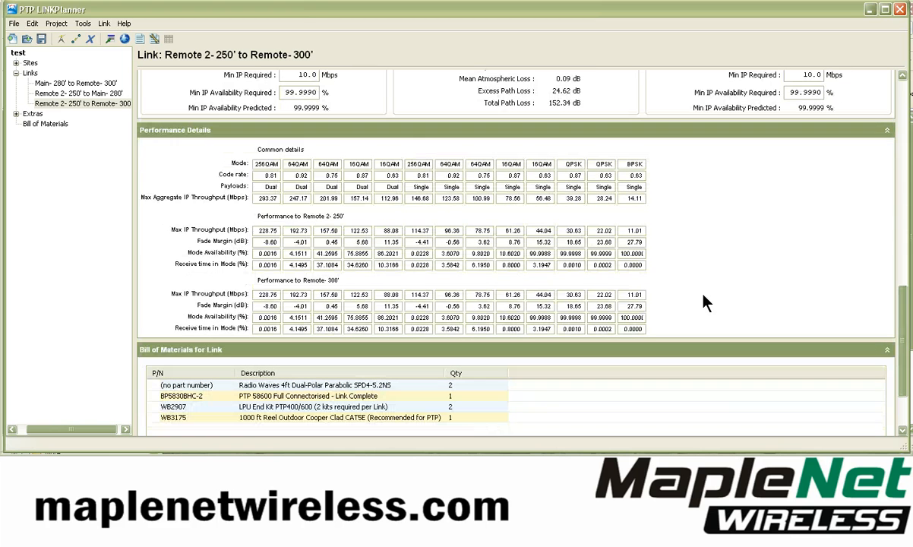
double_click(541, 254)
left_click(255, 252)
scroll(748, 268, "down", 3)
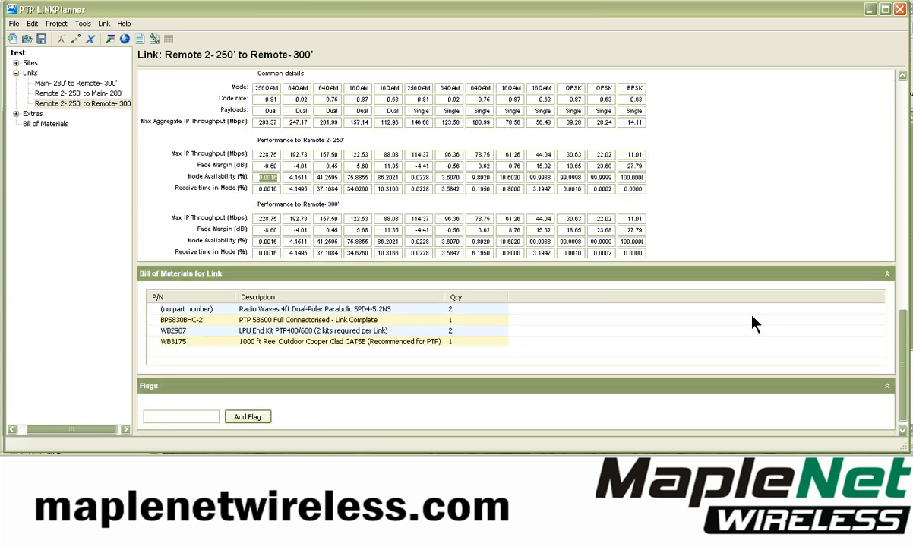
scroll(751, 320, "up", 10)
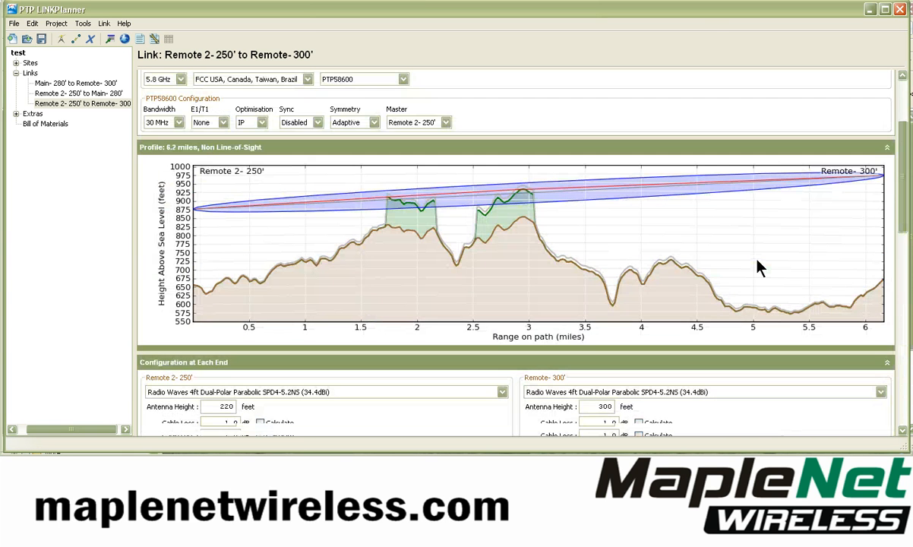
scroll(758, 267, "down", 3)
scroll(758, 272, "down", 10)
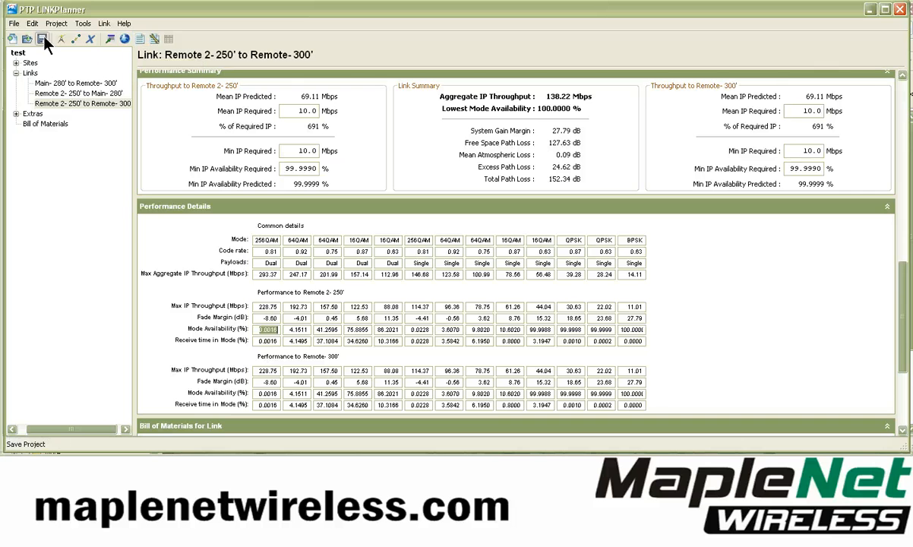
Step: Generate the PDF report for the Remote 2- 250' to Remote- 300' link and review its climatic factors, losses and ITU-R standards
left_click(139, 40)
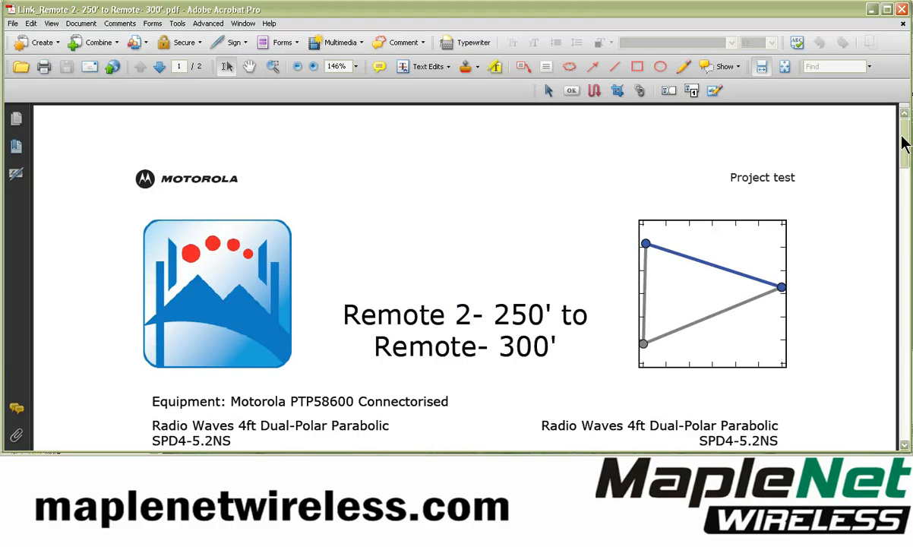
left_click_drag(903, 145, 872, 310)
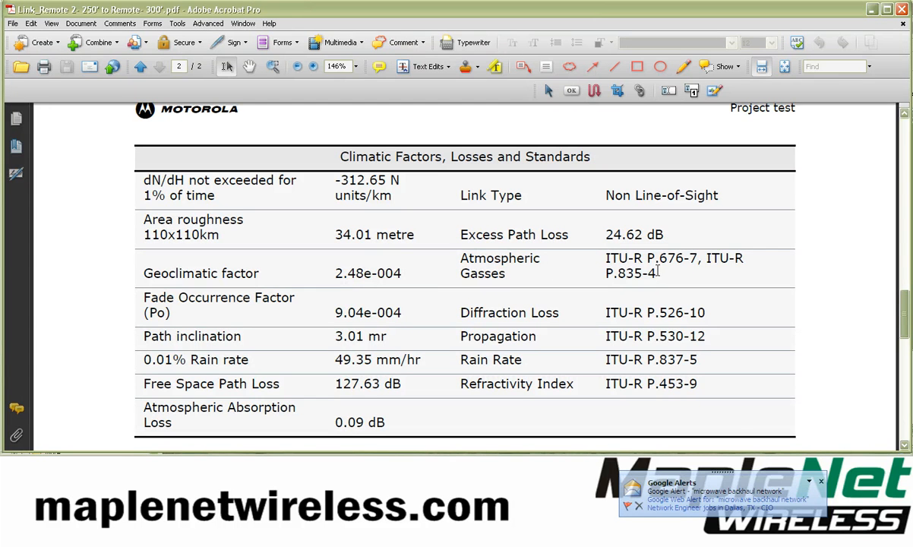
left_click_drag(658, 271, 608, 259)
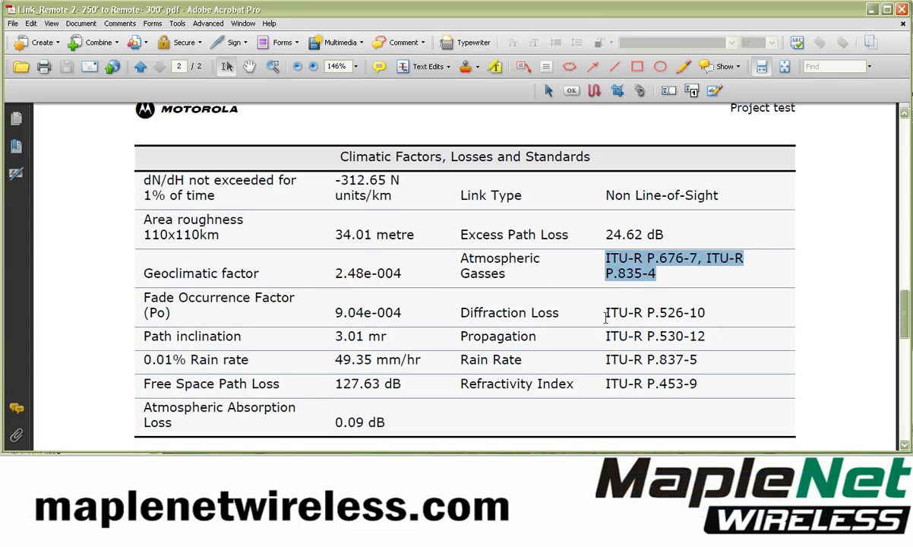
left_click_drag(605, 312, 706, 335)
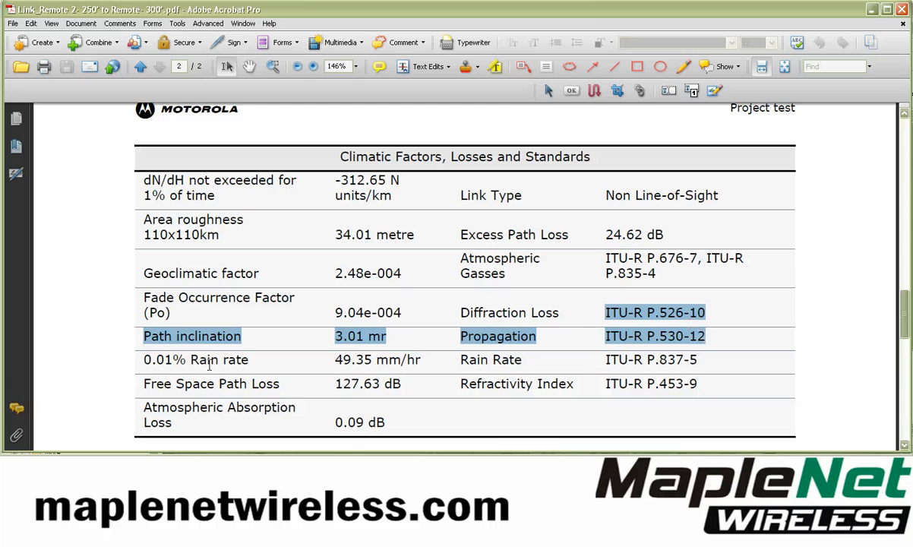
Step: Review the report's parts list, highlight part number BP5830BHC-2, and close the PDF to return to PTP LINKPlanner
scroll(364, 319, "down", 3)
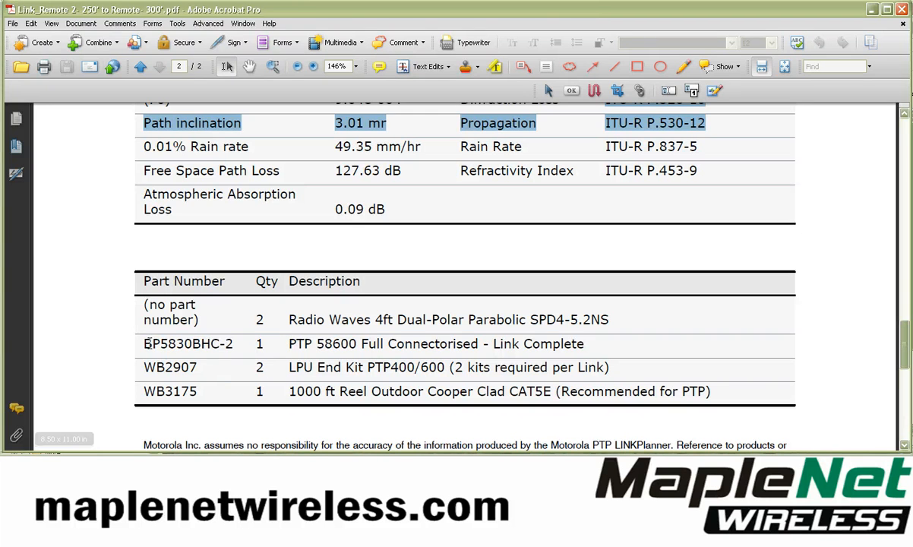
left_click(172, 350)
left_click_drag(171, 348, 233, 347)
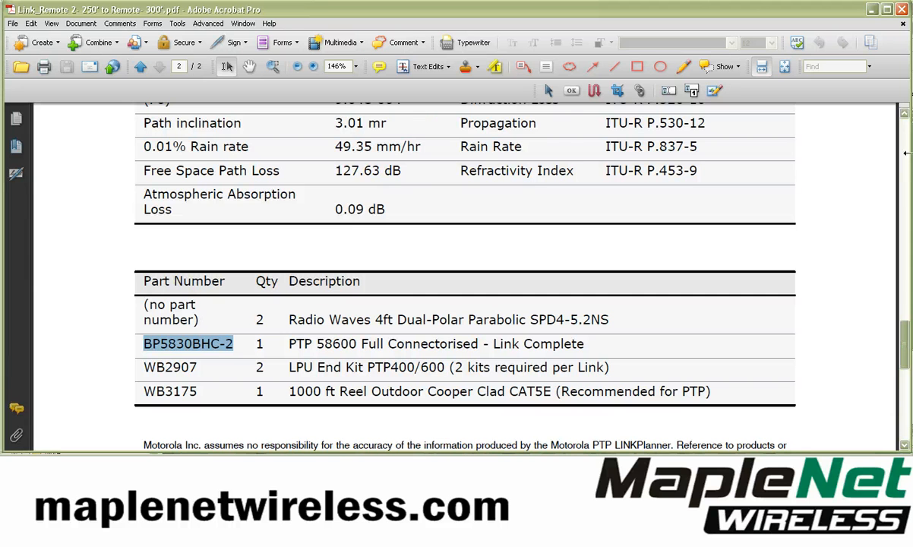
left_click_drag(907, 322, 905, 131)
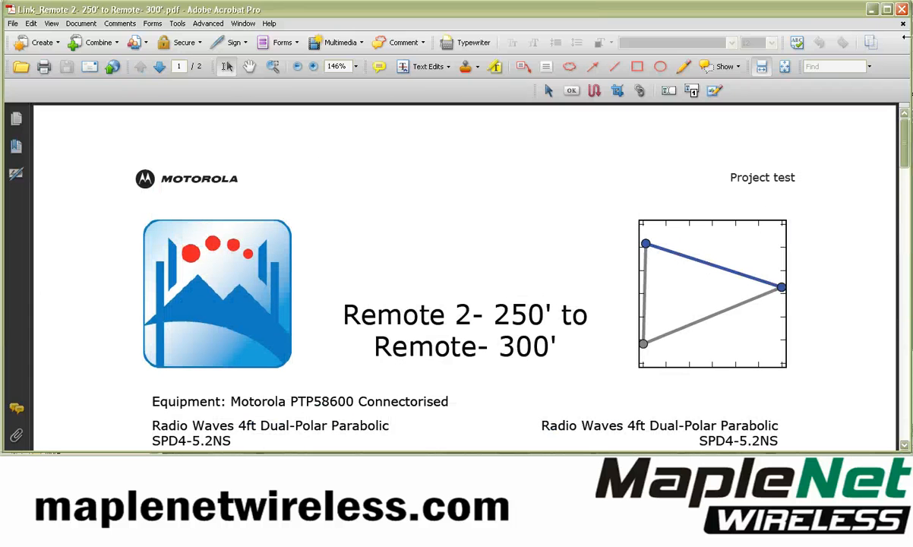
left_click(902, 9)
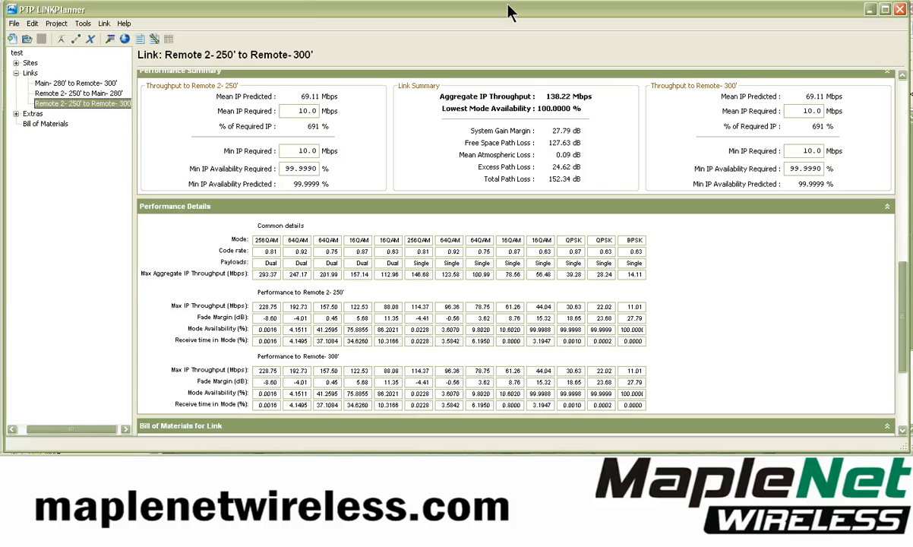
Step: Save a copy of the project on the Desktop under the name test_to_send
left_click(12, 26)
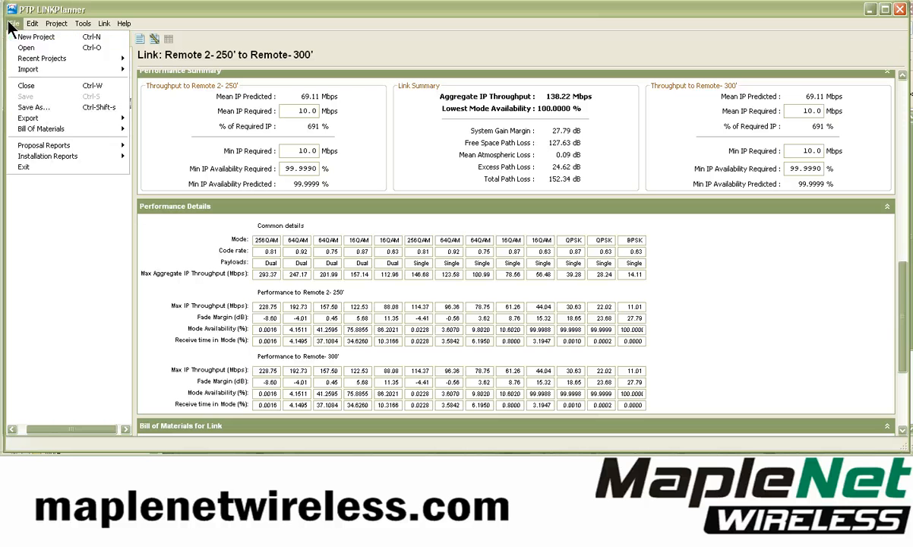
mouse_move(54, 121)
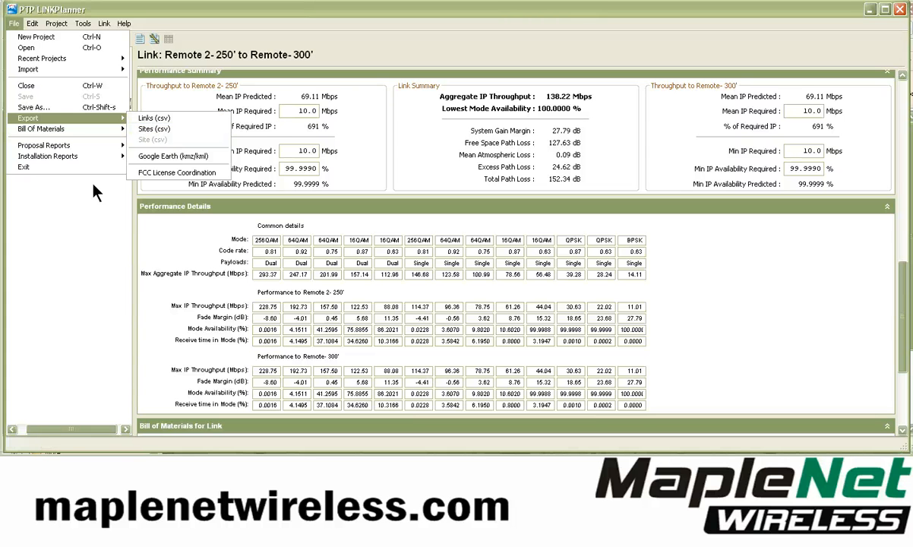
left_click(58, 107)
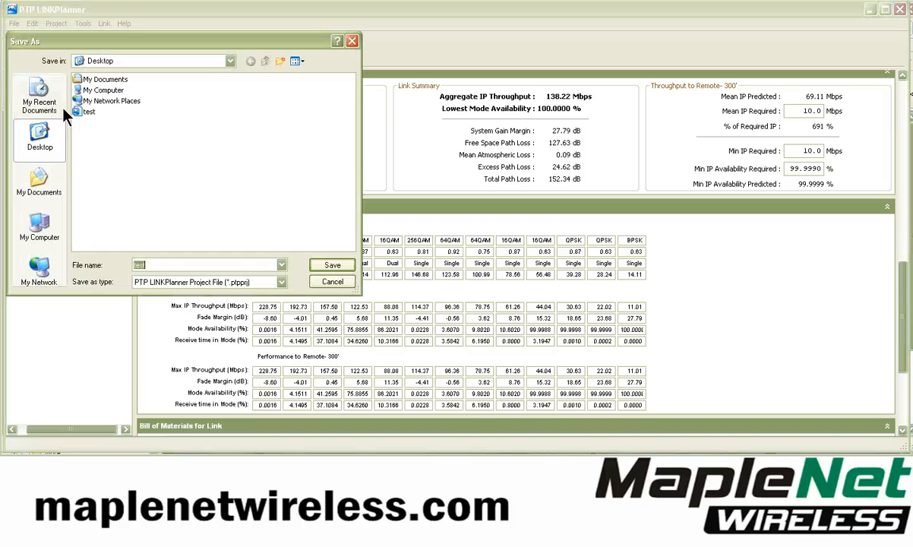
left_click_drag(157, 265, 95, 258)
type("test_to_send")
key("Return")
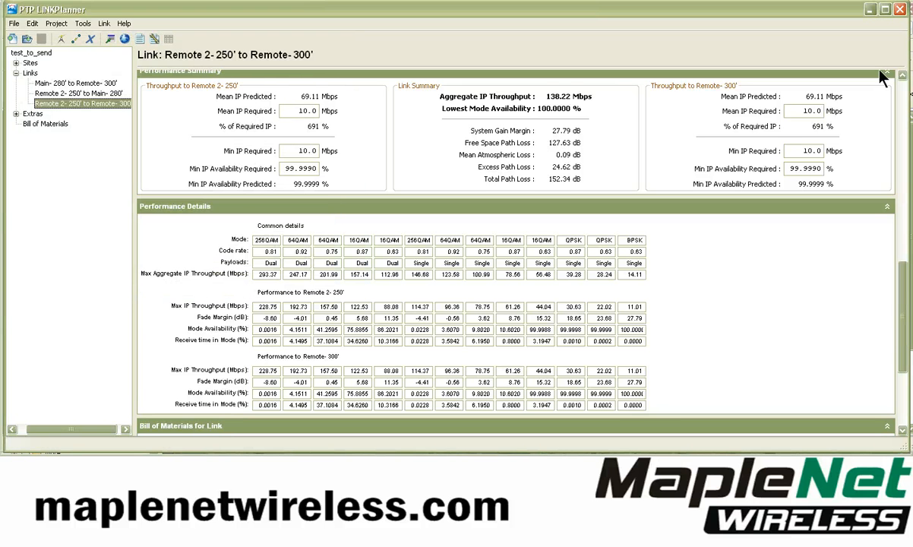
left_click_drag(900, 324, 897, 138)
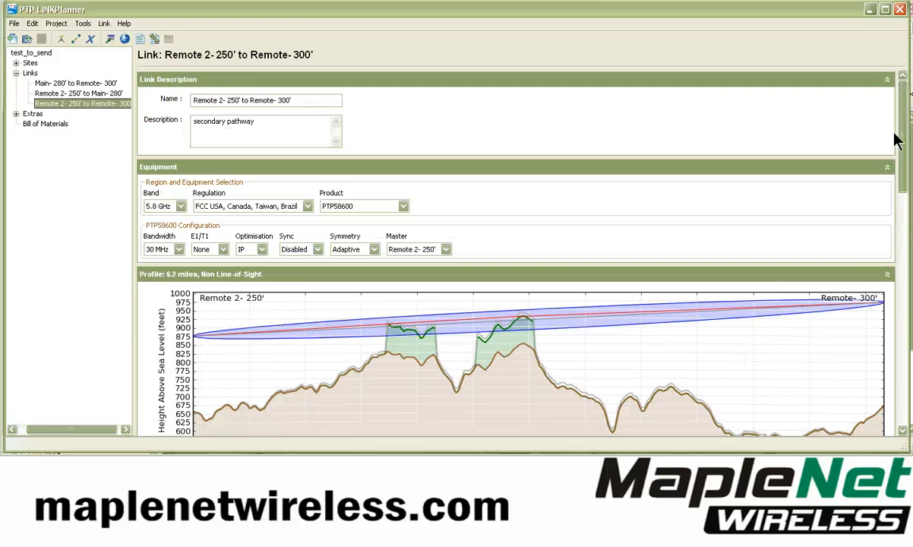